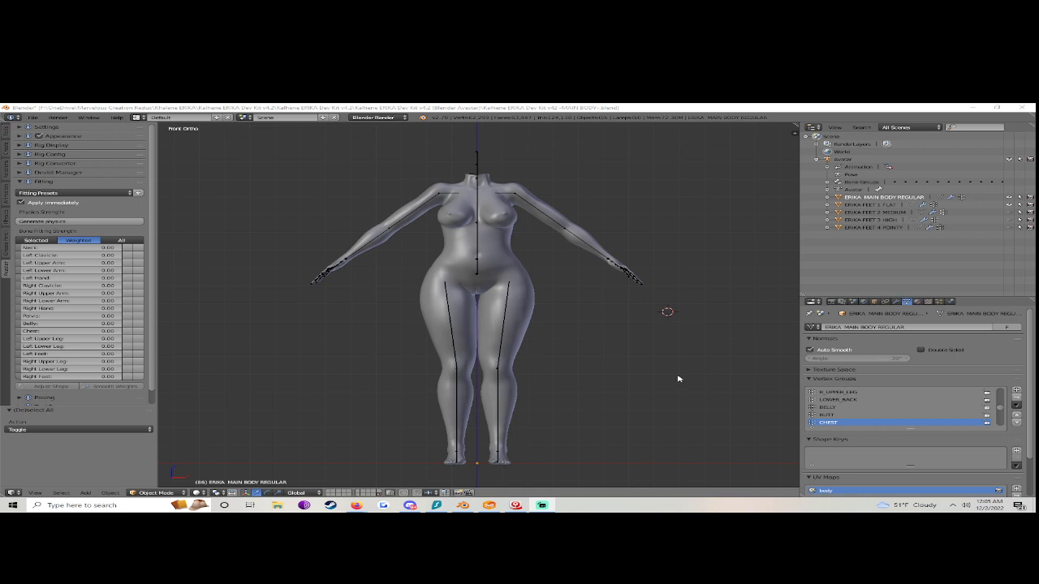
# Join the ERIKA FEET 1 FLAT mesh into the ERIKA MAIN BODY REGULAR mesh.
pyautogui.rightClick(509, 461)
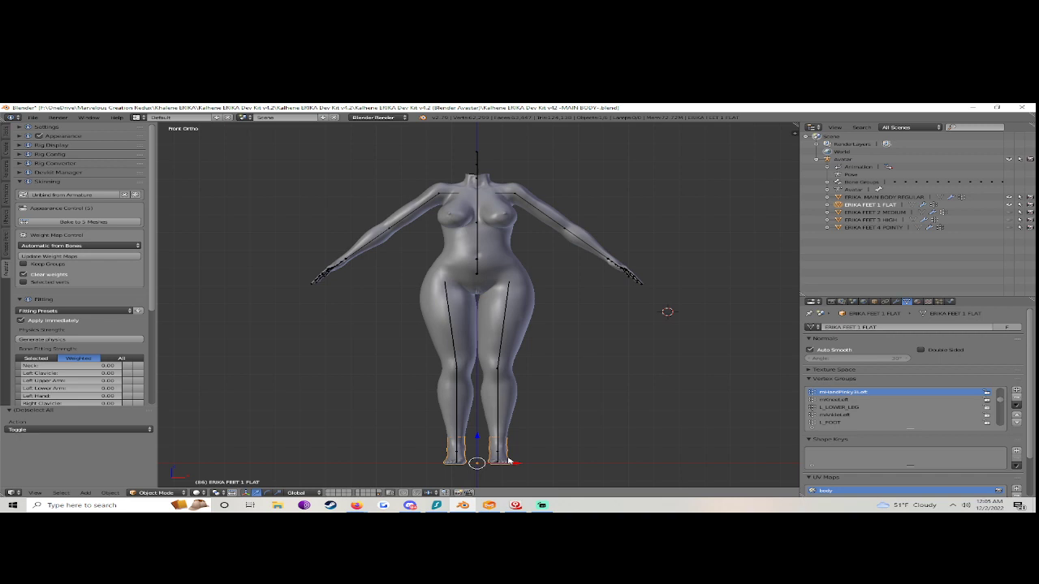
pyautogui.rightClick(524, 347)
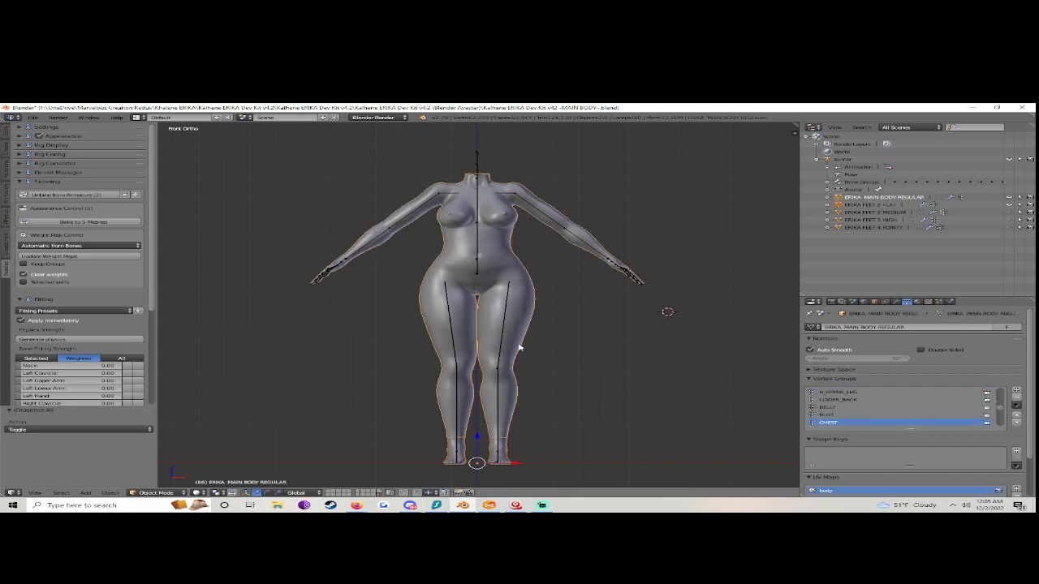
pyautogui.click(110, 493)
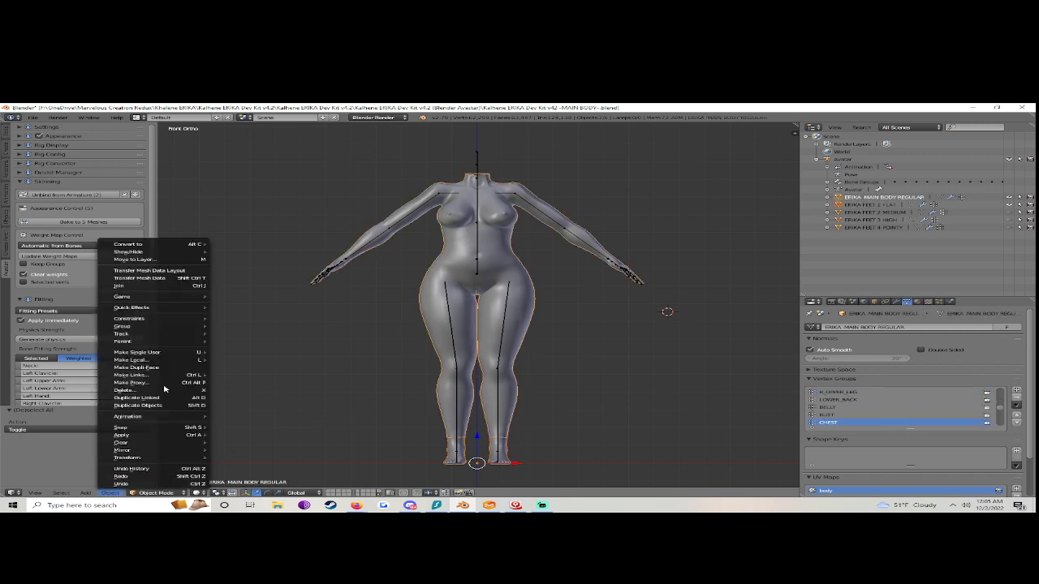
pyautogui.click(154, 285)
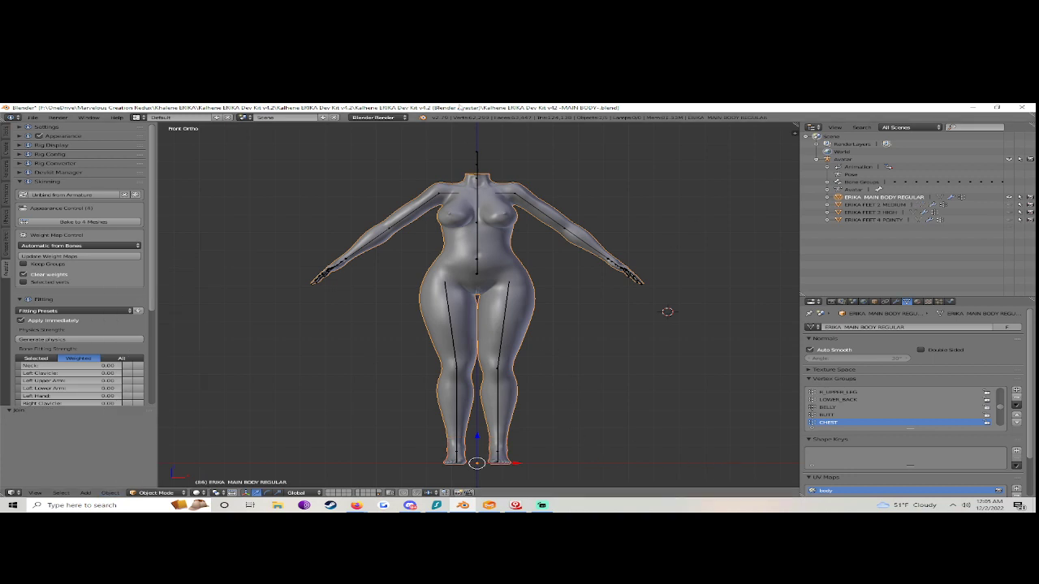
# Select the Avatar armature together with the joined main body mesh and start an FBX export.
pyautogui.click(496, 158)
pyautogui.press('a')
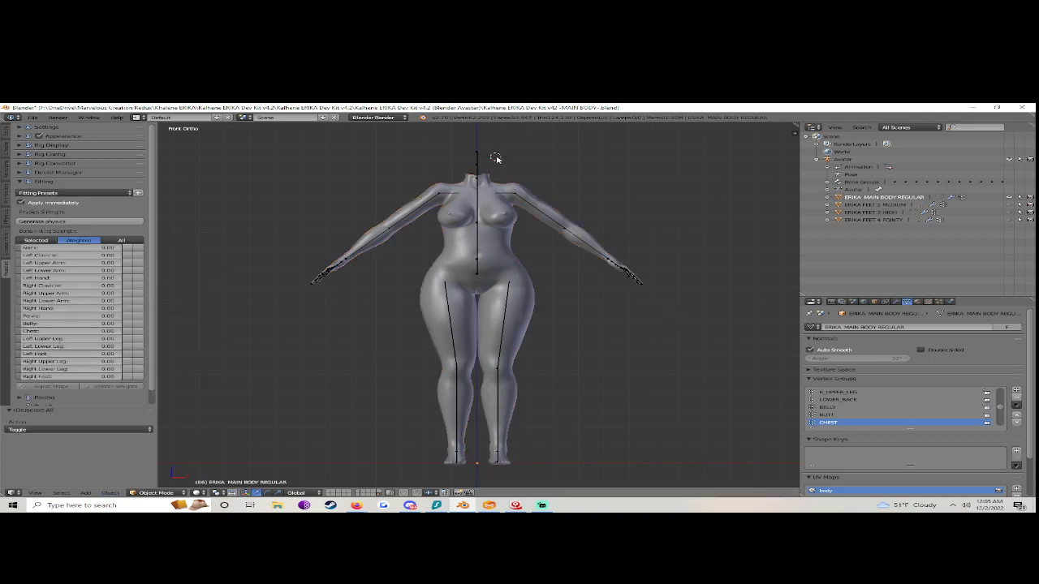
pyautogui.rightClick(478, 163)
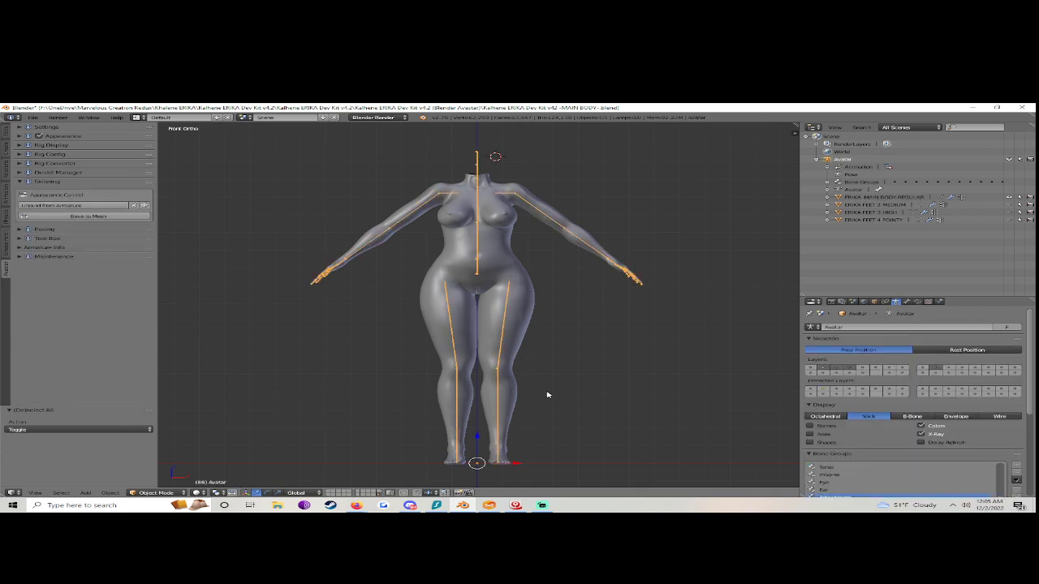
pyautogui.rightClick(511, 260)
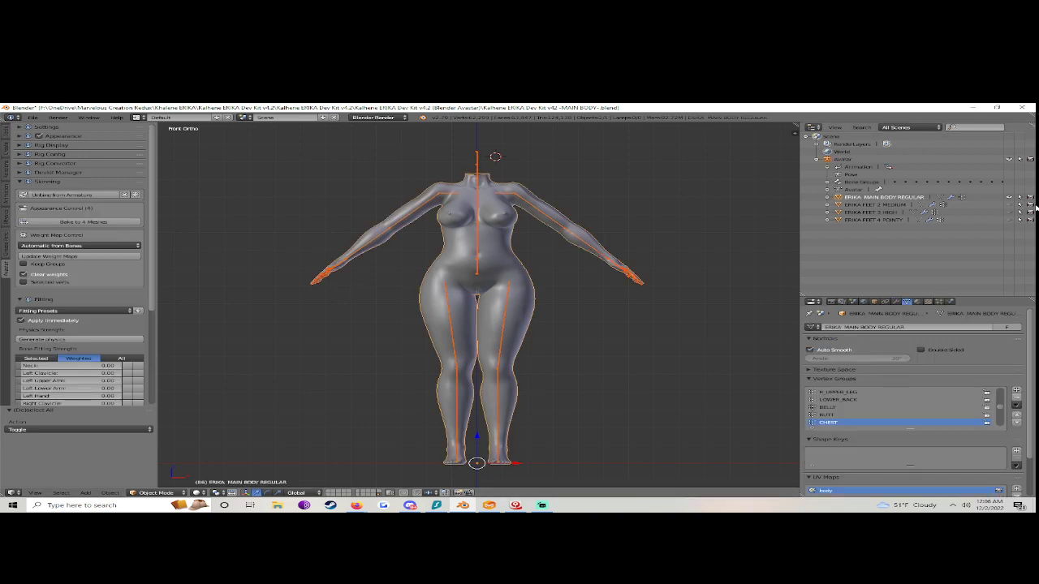
pyautogui.click(33, 117)
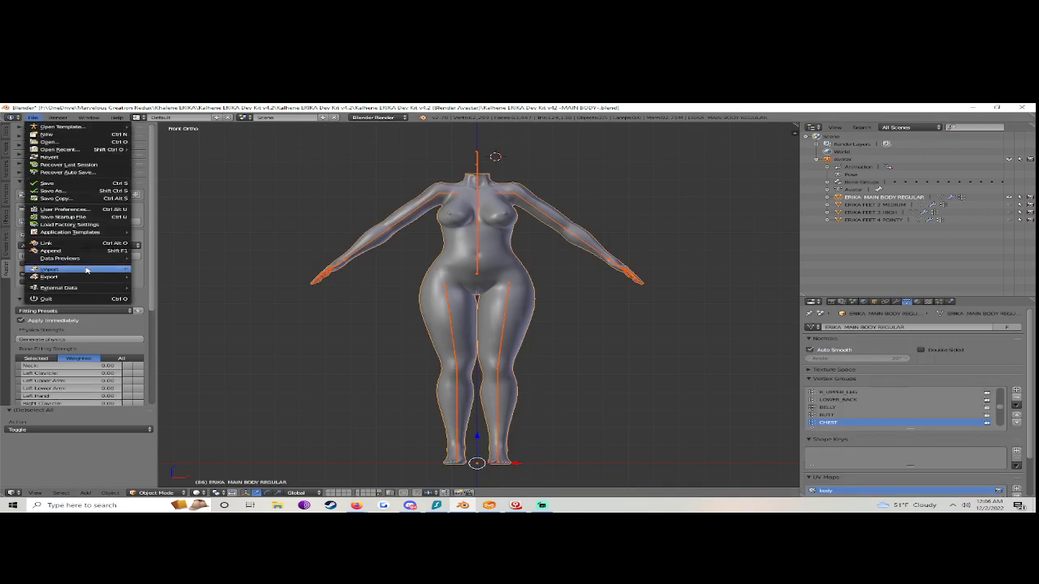
pyautogui.moveTo(81, 277)
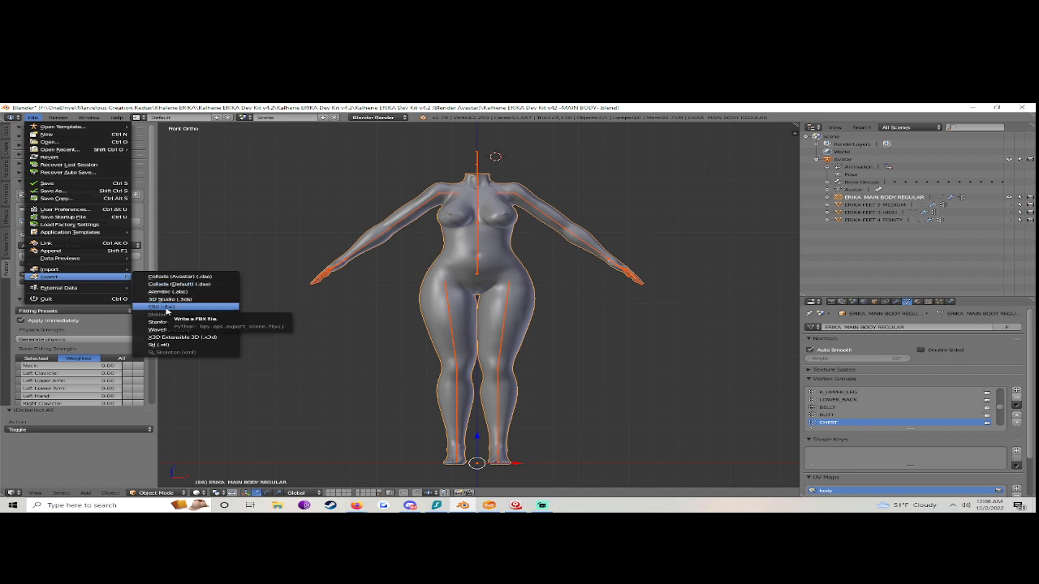
pyautogui.click(166, 309)
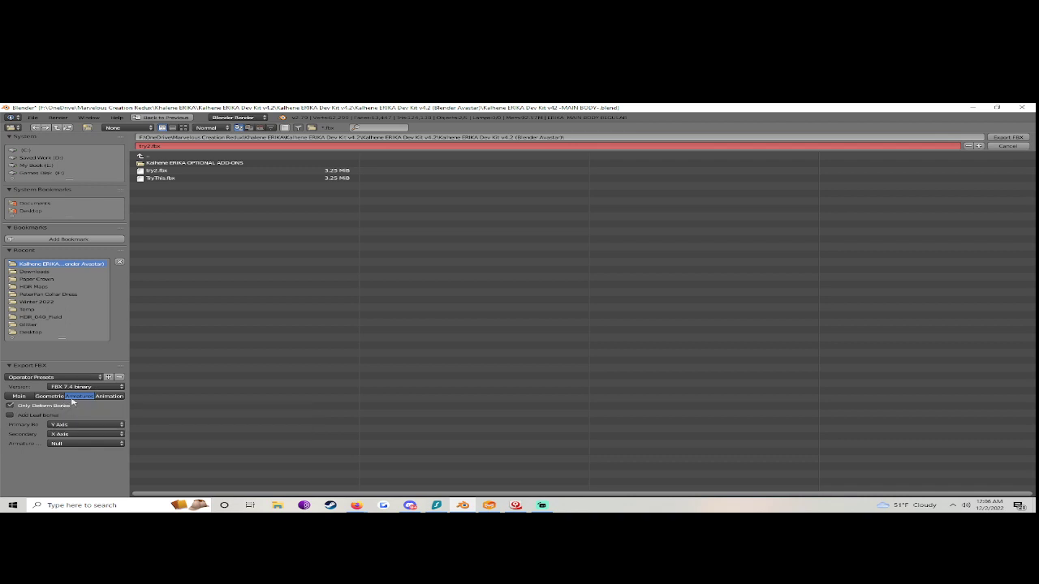
# Examine the main, geometry, armature and animation settings of the FBX export.
pyautogui.click(19, 396)
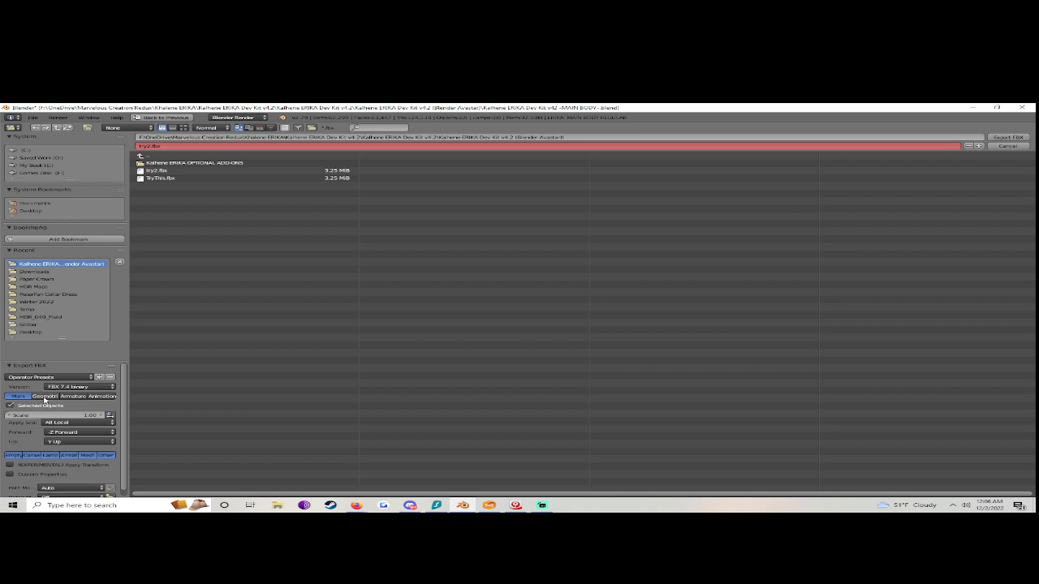
pyautogui.click(45, 398)
pyautogui.click(12, 399)
pyautogui.click(46, 399)
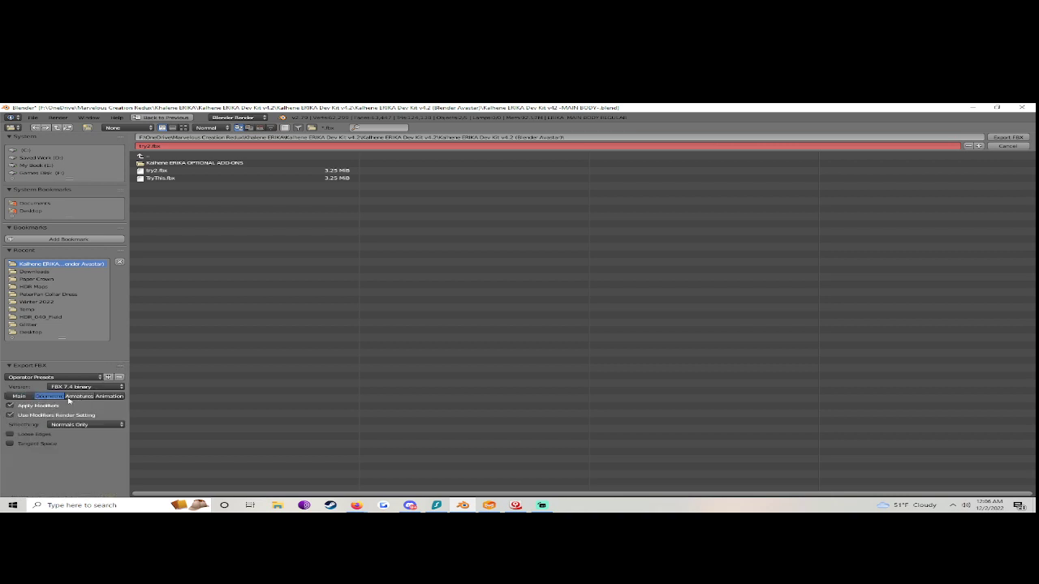
pyautogui.click(18, 398)
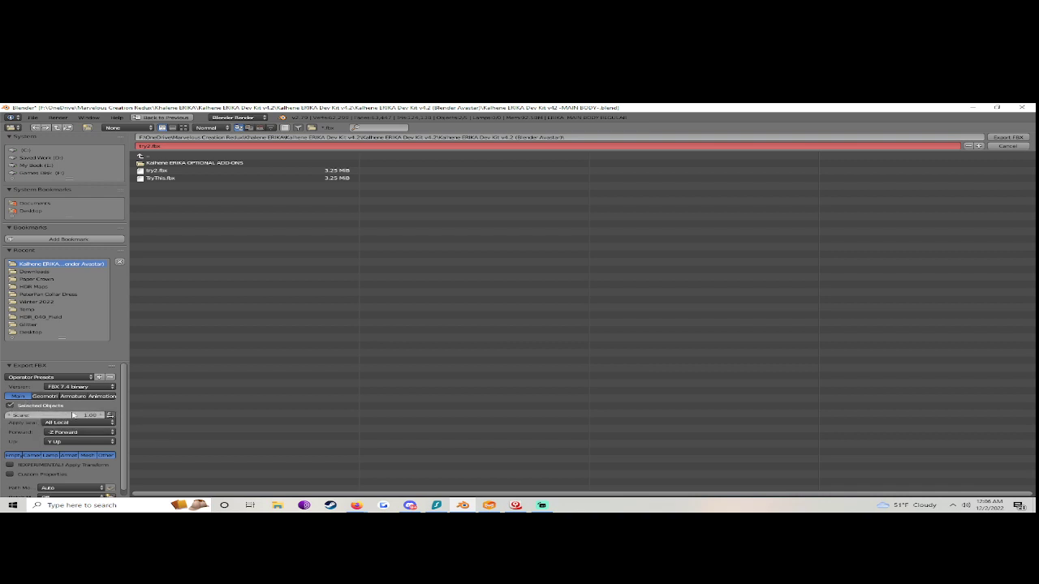
pyautogui.click(72, 396)
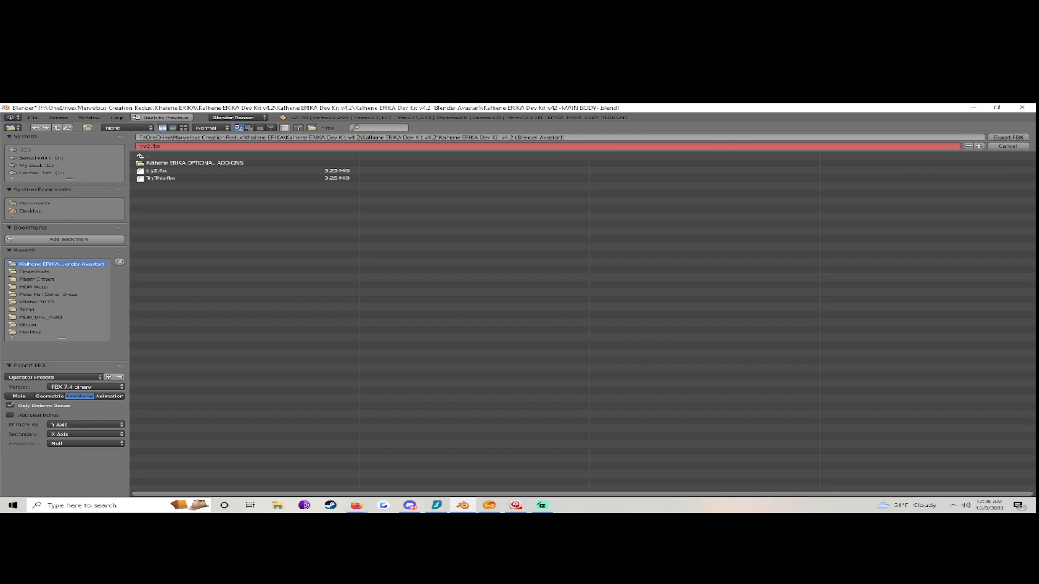
pyautogui.click(49, 396)
pyautogui.click(109, 396)
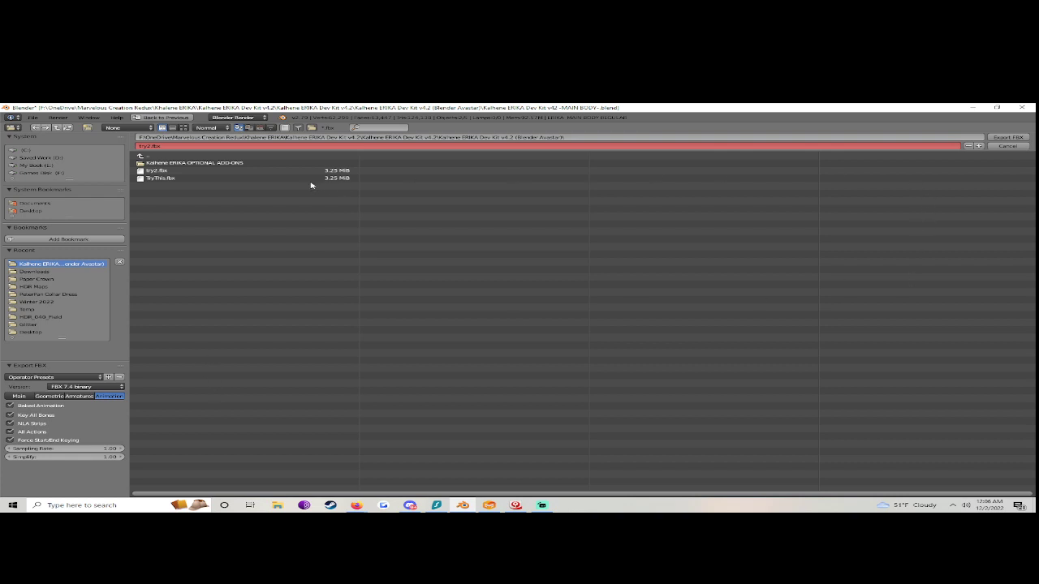
# Export the selected body and armature over the existing try2.fbx file.
pyautogui.click(198, 171)
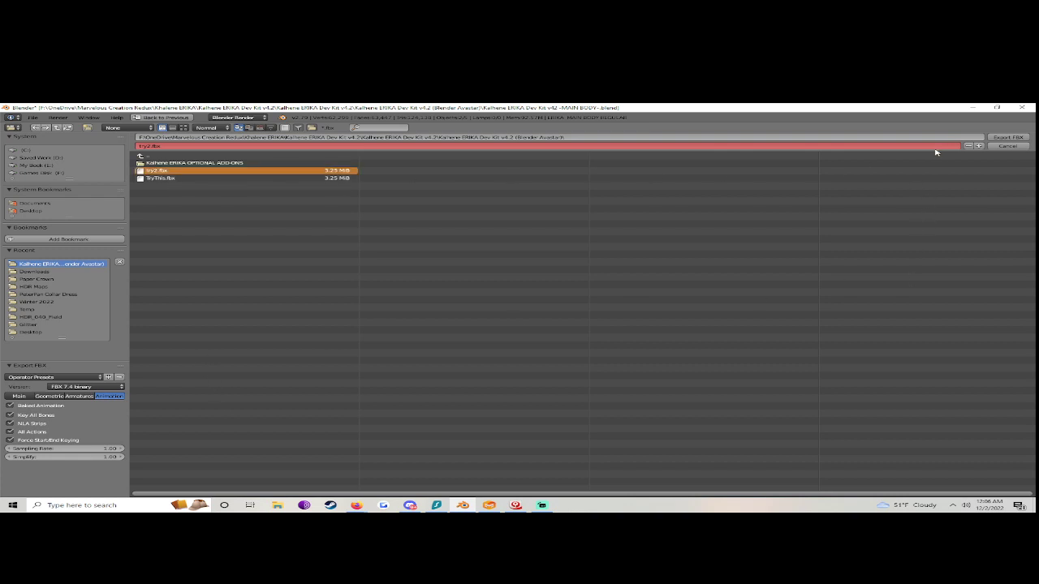
pyautogui.click(1001, 140)
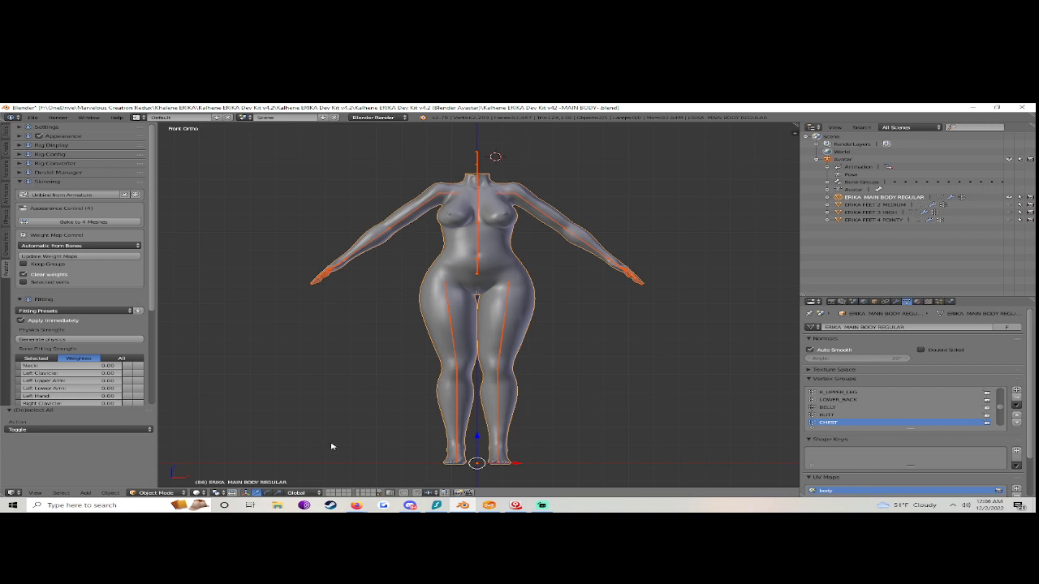
# Switch to Marvelous Designer and open try2.fbx for FBX import.
pyautogui.click(492, 507)
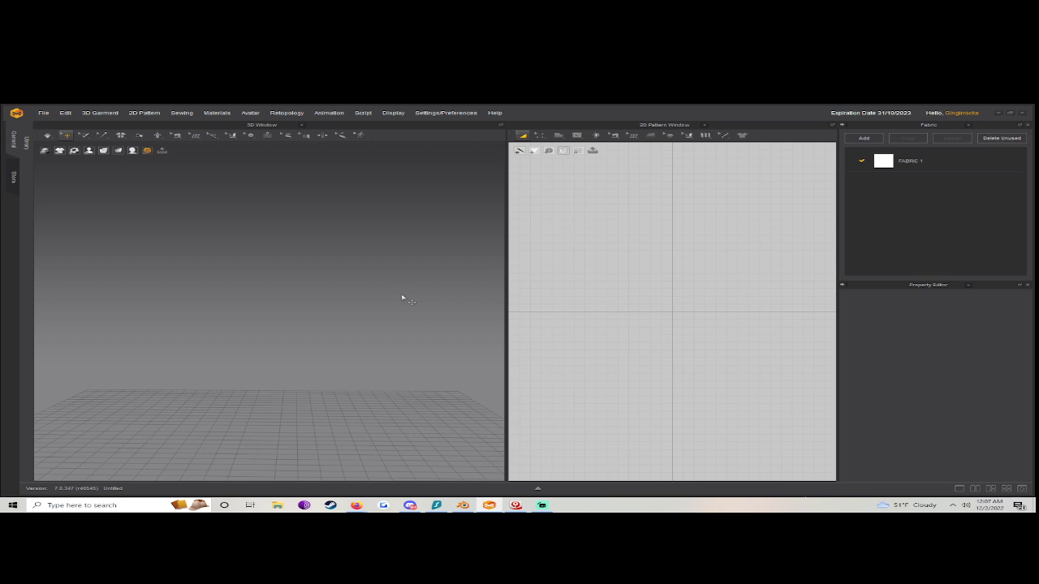
pyautogui.click(43, 113)
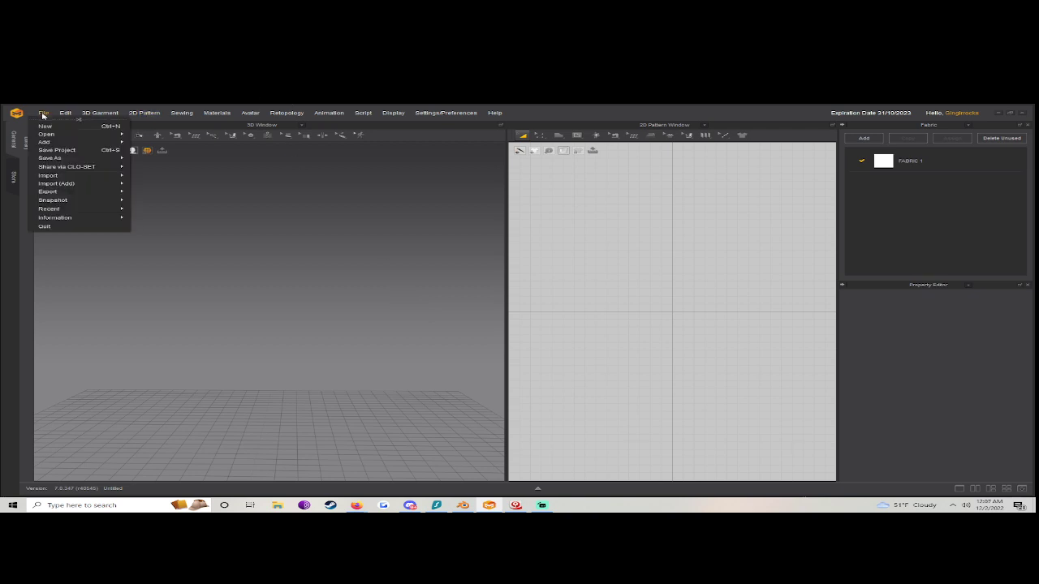
pyautogui.moveTo(75, 177)
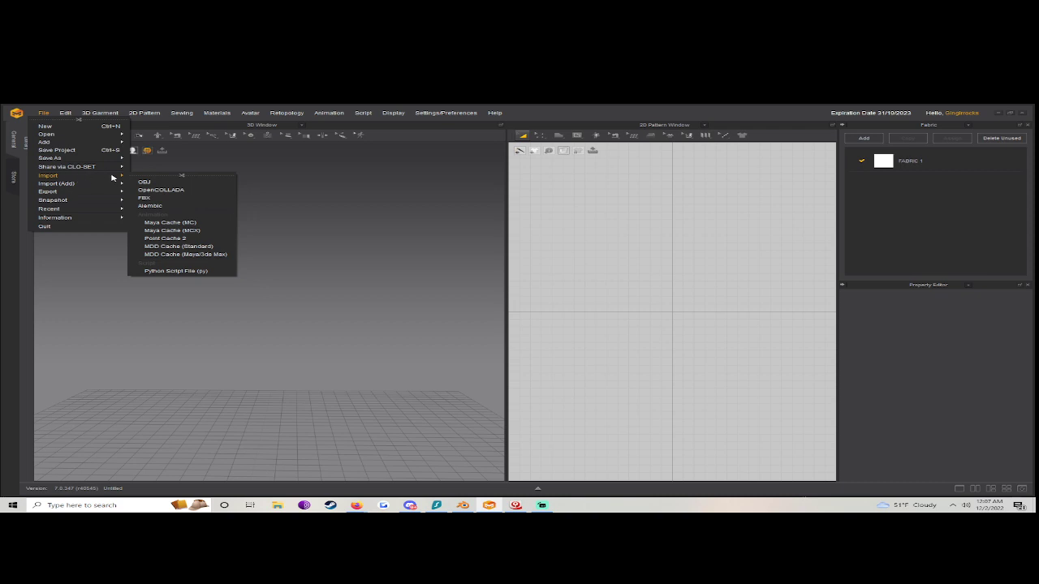
pyautogui.click(143, 199)
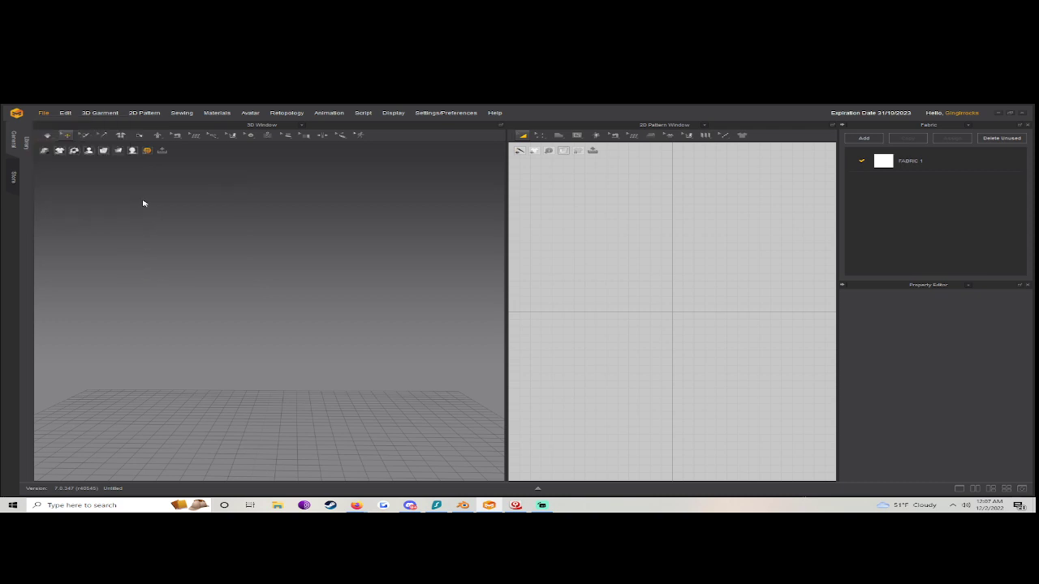
pyautogui.click(138, 166)
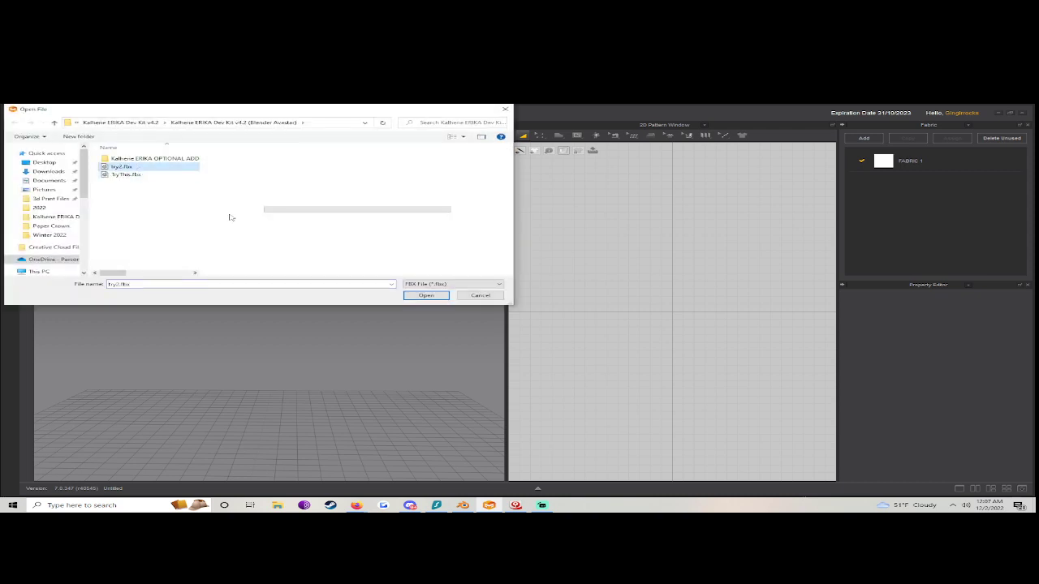
pyautogui.click(431, 296)
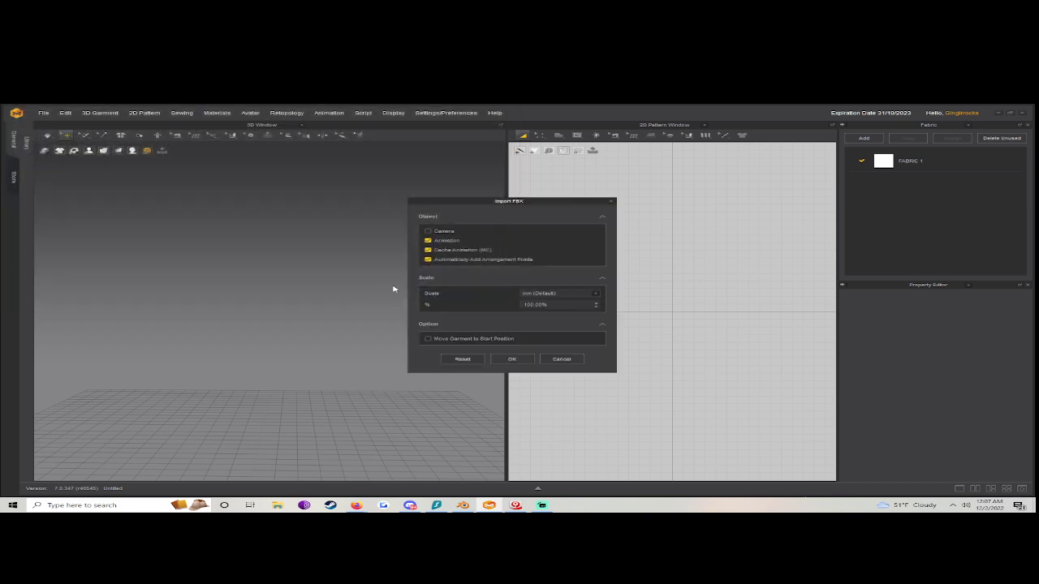
# Set the FBX import scale to 1000% and import the avatar.
pyautogui.doubleClick(553, 306)
pyautogui.write('1000')
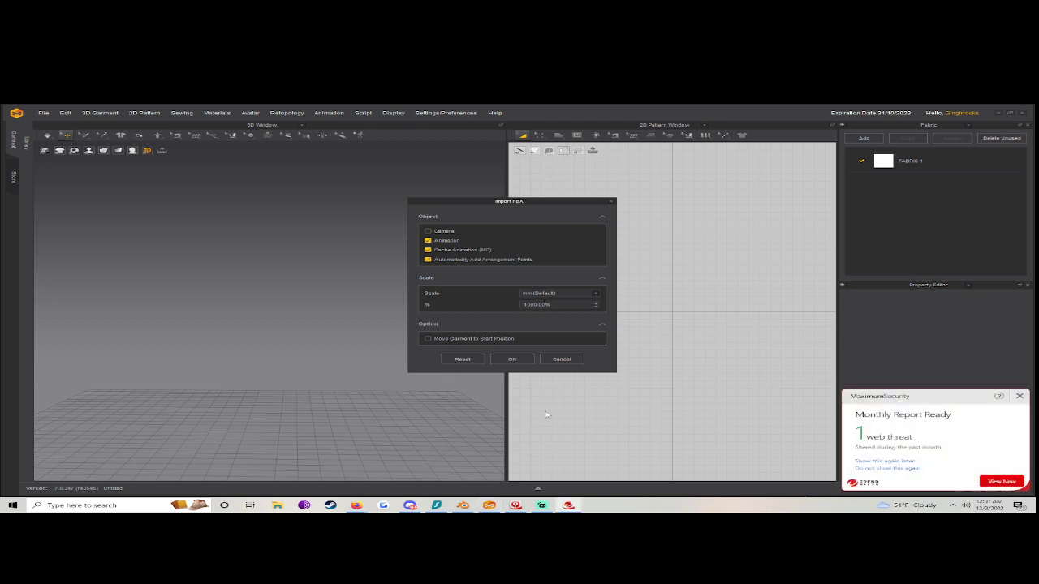
pyautogui.click(1019, 396)
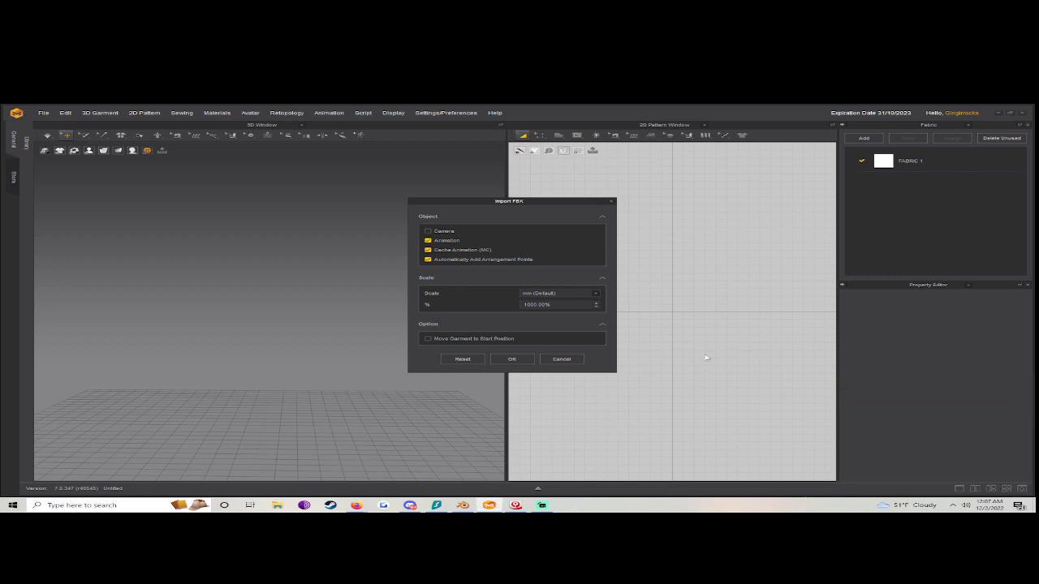
pyautogui.click(511, 359)
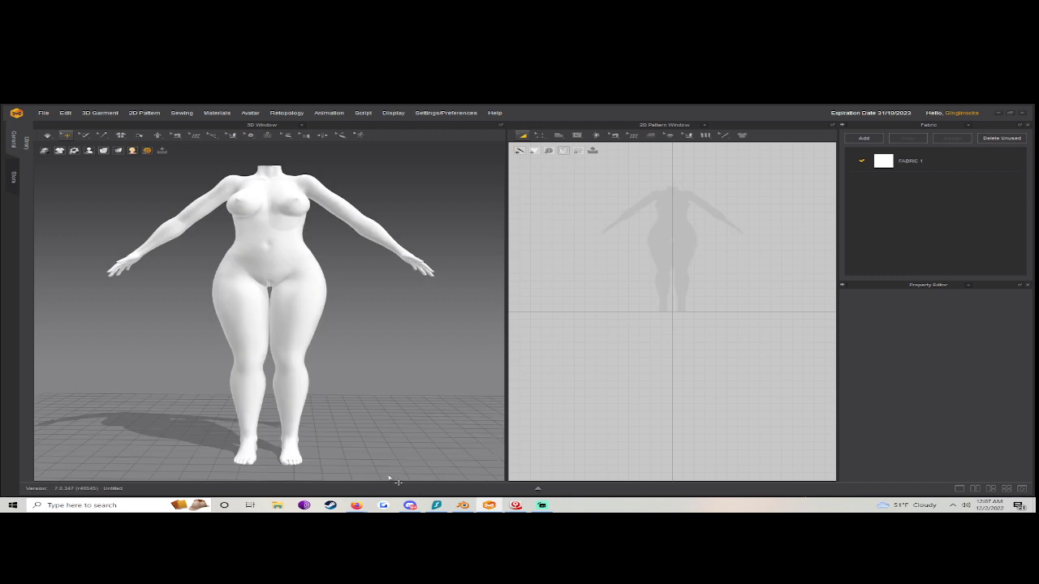
# Display the avatar's arrangement points and bounding volumes in the 3D view.
pyautogui.click(89, 151)
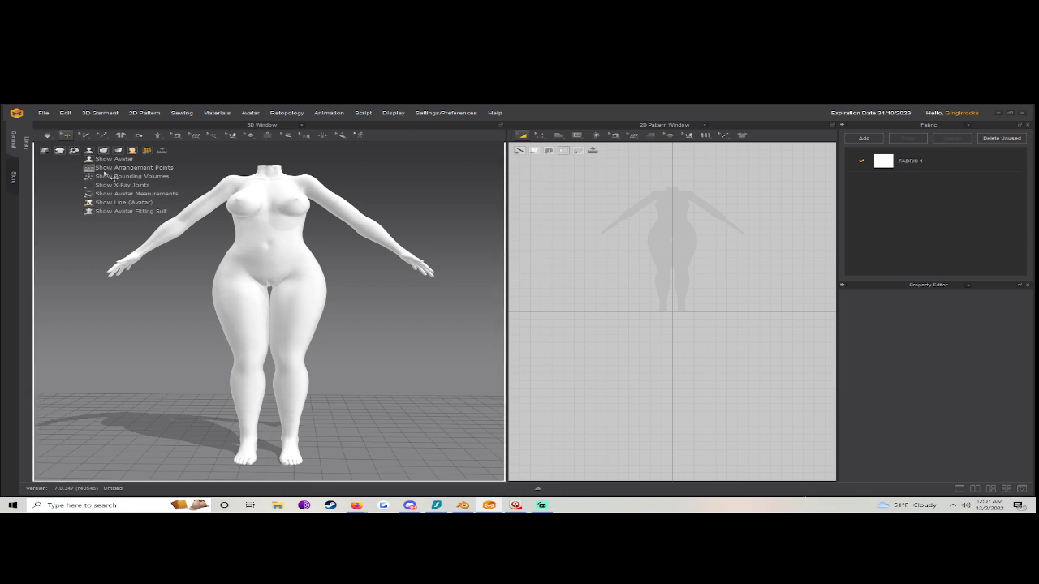
pyautogui.click(105, 169)
pyautogui.click(105, 176)
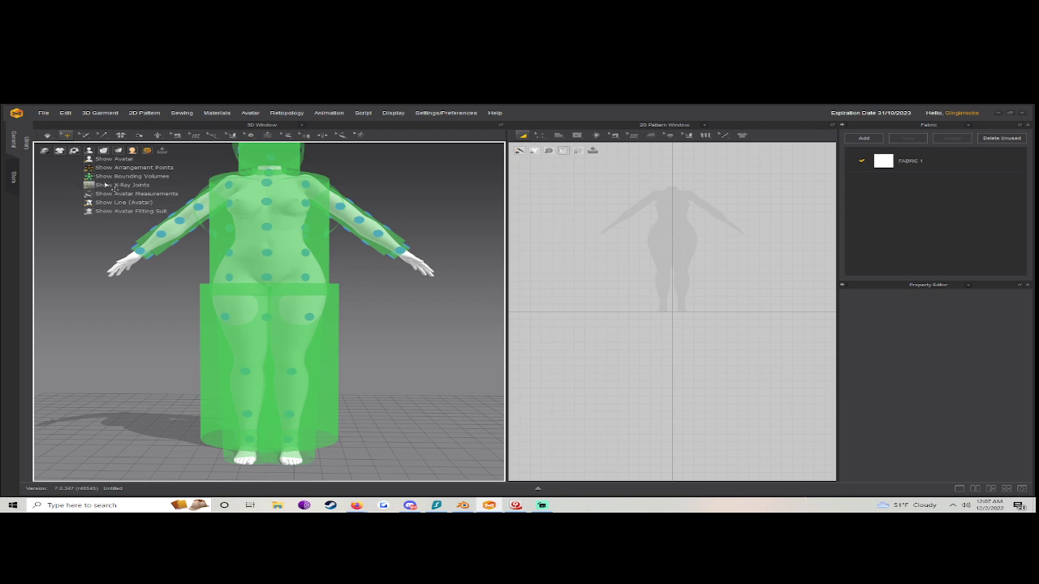
# Show the avatar's X-ray joints and hide its bounding volumes and arrangement points.
pyautogui.click(105, 185)
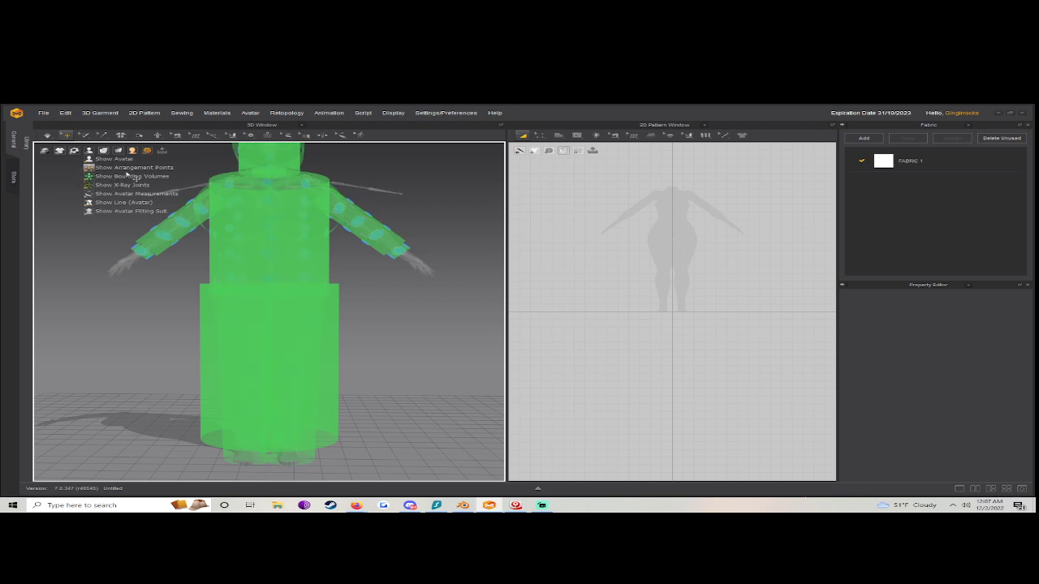
pyautogui.click(134, 176)
pyautogui.click(132, 167)
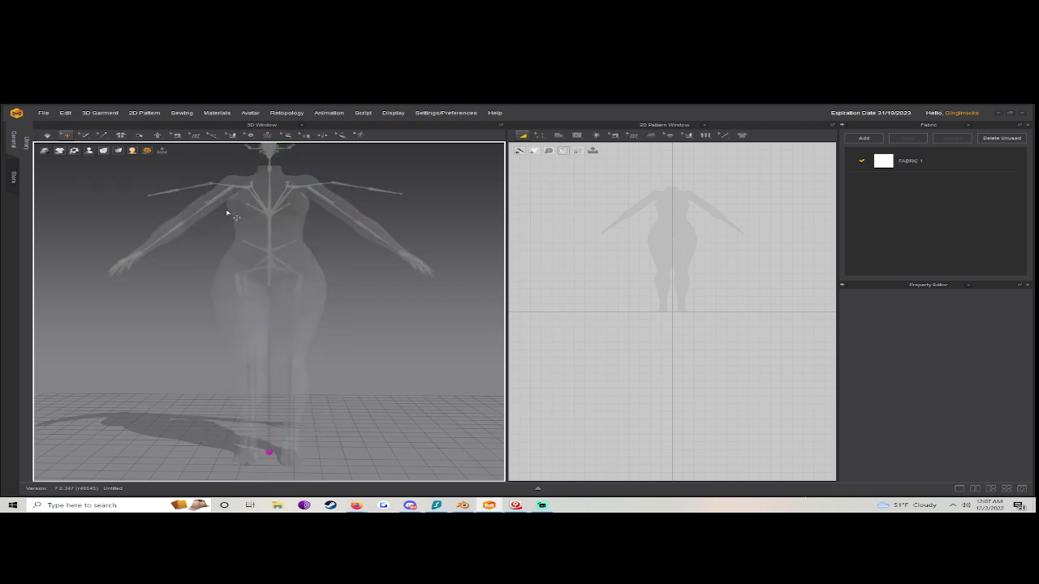
# Rotate the left shoulder joint to lower the avatar's left arm slightly.
pyautogui.click(334, 207)
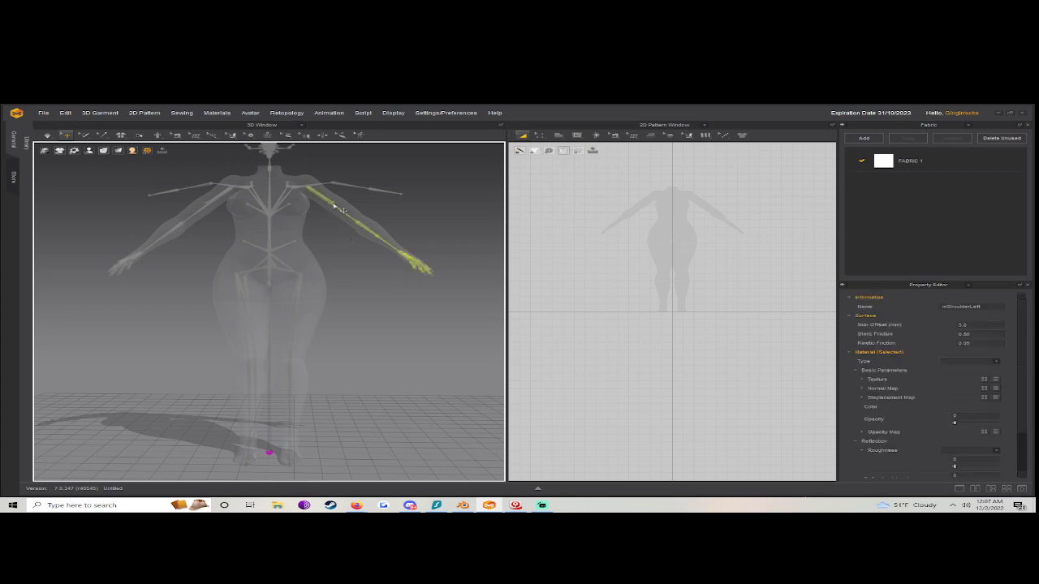
pyautogui.rightClick(323, 199)
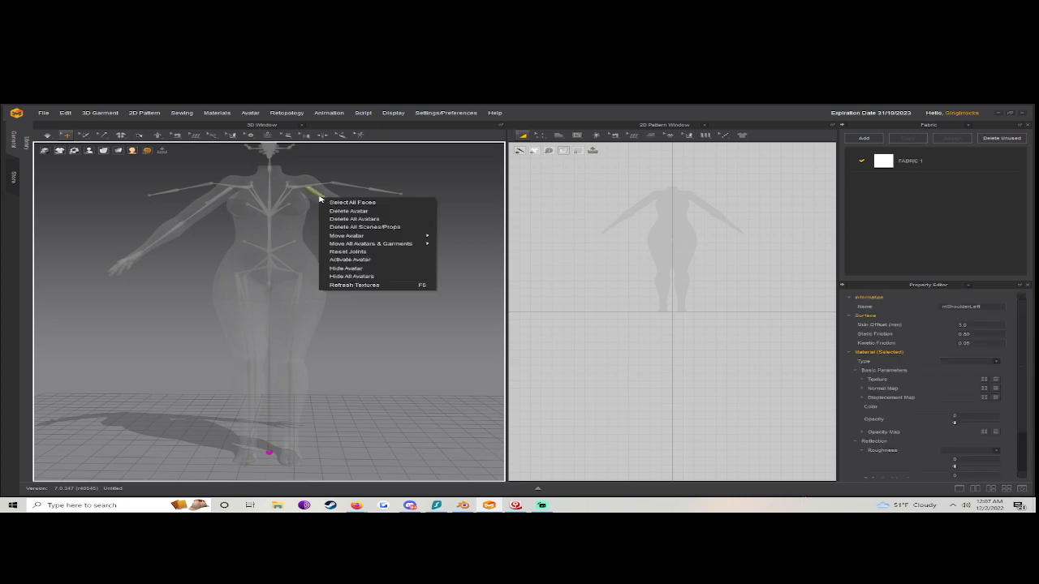
pyautogui.click(327, 201)
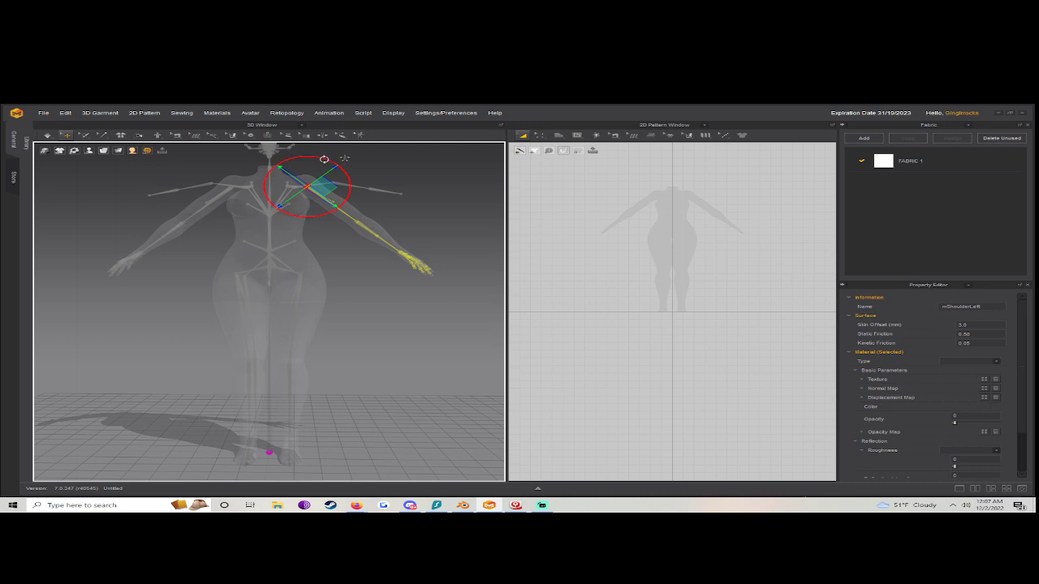
pyautogui.moveTo(324, 159)
pyautogui.mouseDown()
pyautogui.moveTo(289, 159)
pyautogui.moveTo(328, 173)
pyautogui.moveTo(286, 161)
pyautogui.moveTo(323, 179)
pyautogui.mouseUp()
# Try to swing the left leg outward by rotating the mHindLimb1Left joint.
pyautogui.click(298, 300)
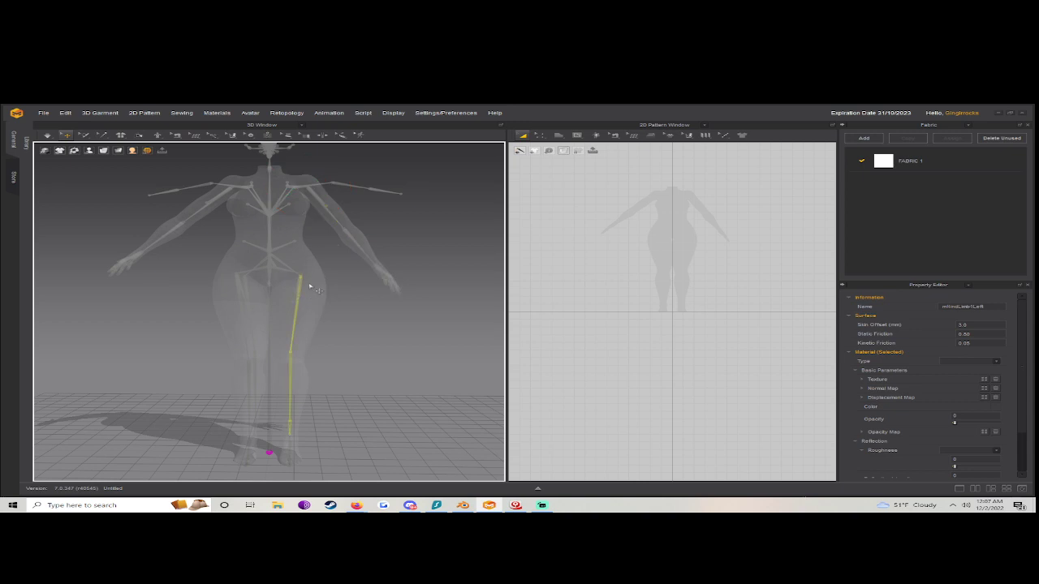
pyautogui.click(300, 282)
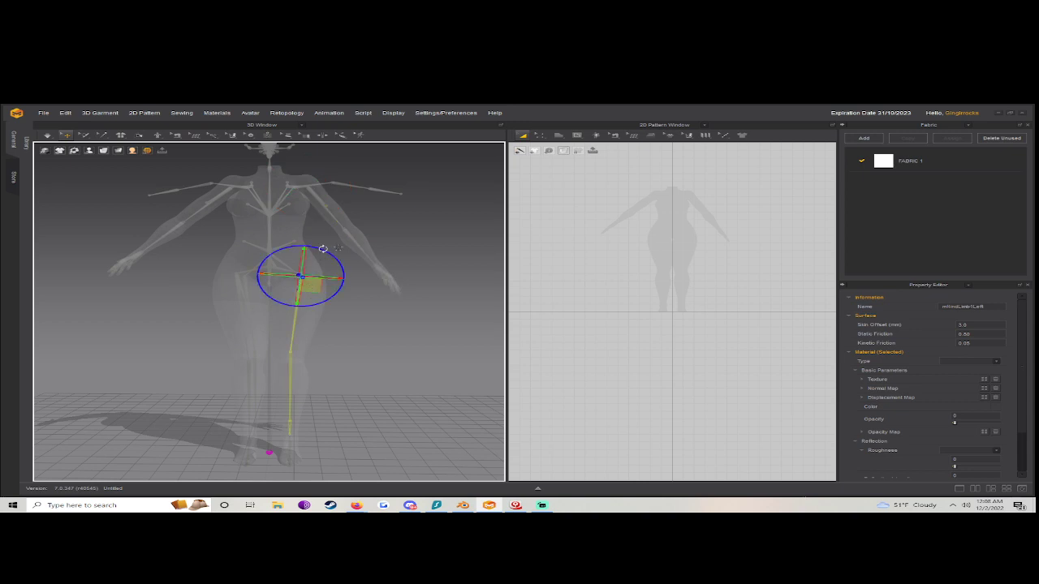
pyautogui.moveTo(324, 249)
pyautogui.mouseDown()
pyautogui.moveTo(307, 248)
pyautogui.moveTo(337, 264)
pyautogui.moveTo(300, 241)
pyautogui.moveTo(341, 254)
pyautogui.moveTo(323, 243)
pyautogui.mouseUp()
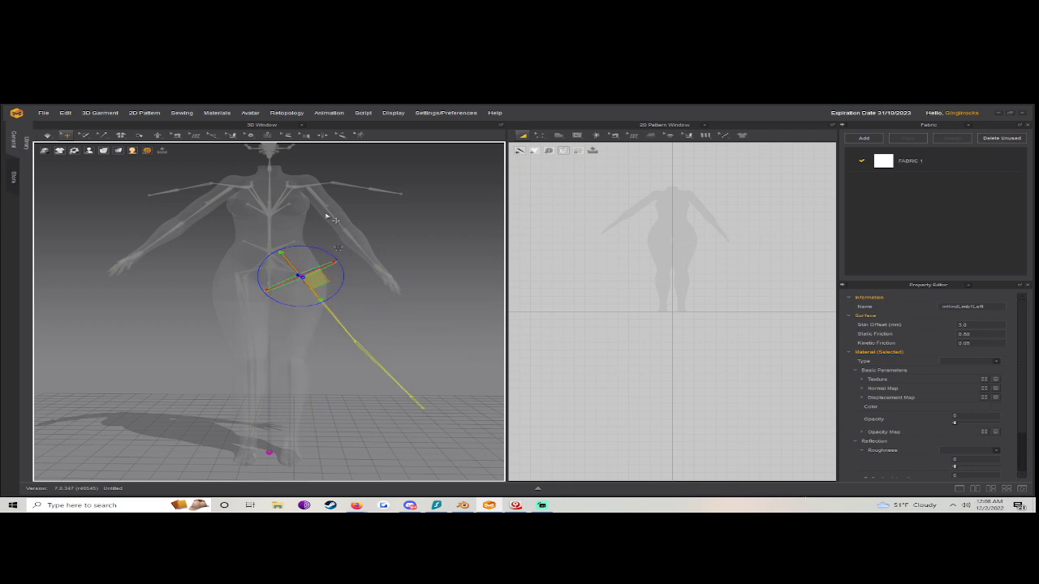
# Try to rotate the left arm further using its L_UPPER_ARM joint.
pyautogui.click(324, 203)
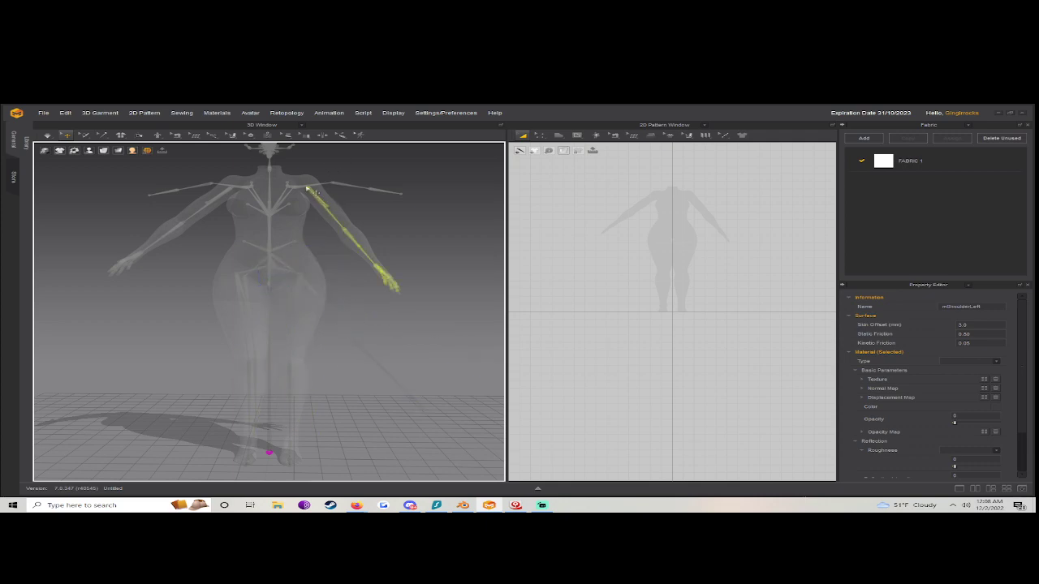
pyautogui.click(328, 192)
pyautogui.click(335, 211)
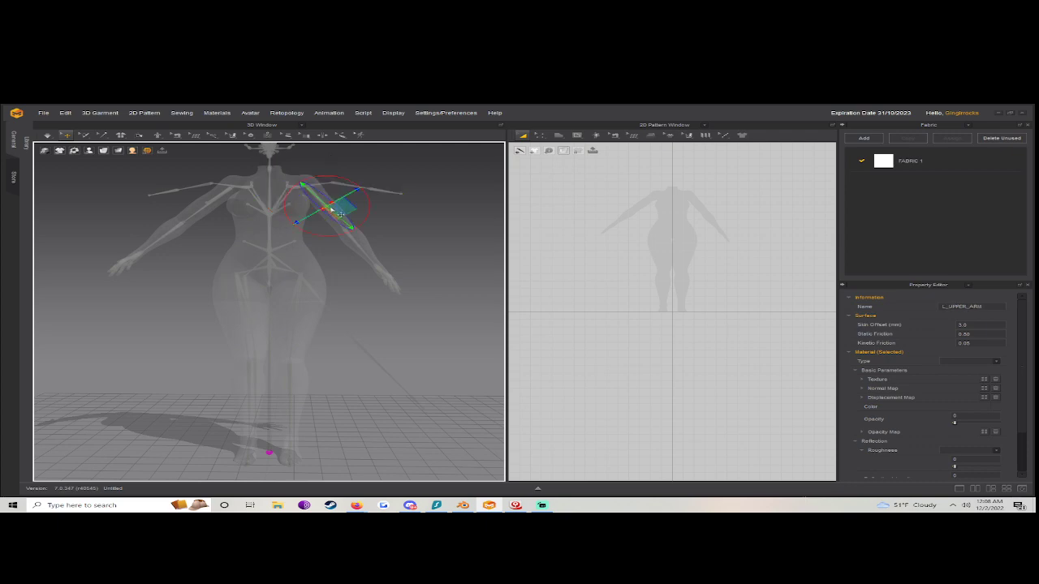
pyautogui.moveTo(301, 174); pyautogui.dragTo(323, 171)
pyautogui.click(318, 189)
pyautogui.click(353, 218)
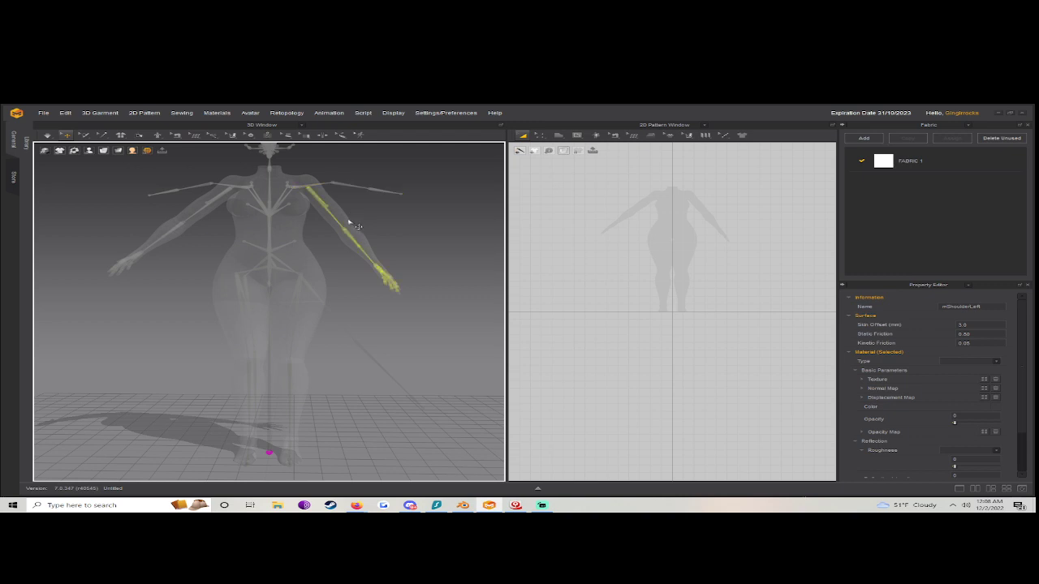
pyautogui.click(347, 221)
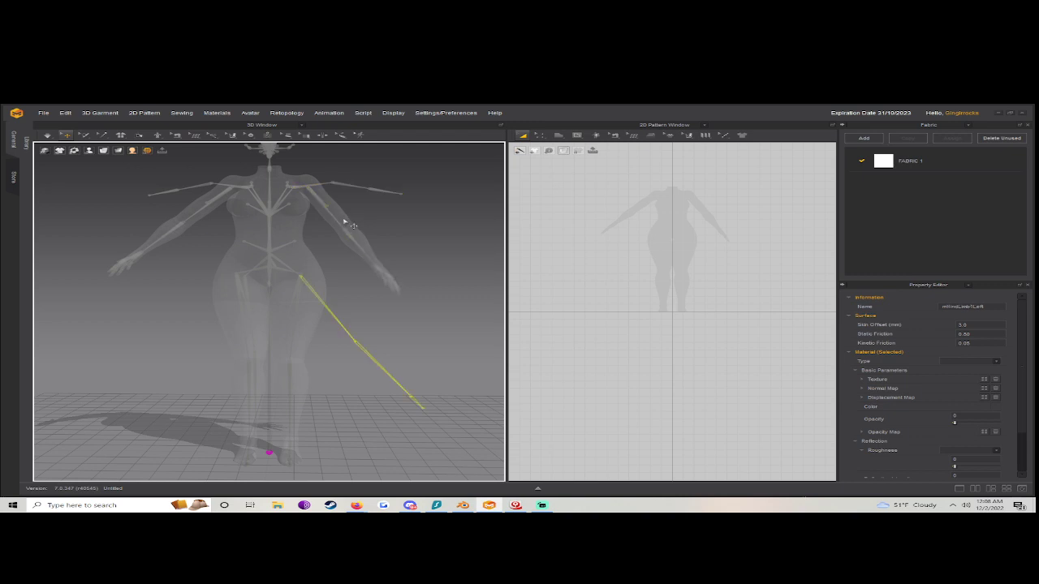
# Try to swing the left leg outward by rotating the mHipLeft joint.
pyautogui.click(302, 276)
pyautogui.click(311, 279)
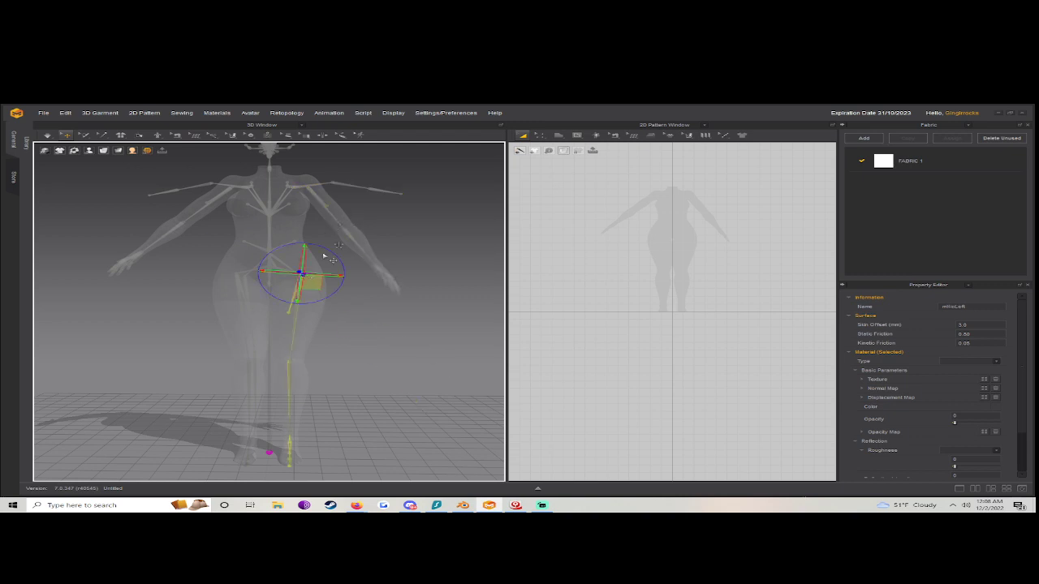
pyautogui.moveTo(323, 248)
pyautogui.mouseDown()
pyautogui.moveTo(339, 245)
pyautogui.moveTo(283, 243)
pyautogui.moveTo(327, 241)
pyautogui.mouseUp()
# Undo the left leg and left shoulder joint rotations to restore the avatar's original pose.
pyautogui.hotkey('ctrl', 'z')
pyautogui.hotkey('ctrl', 'z')
pyautogui.hotkey('ctrl', 'z')
pyautogui.hotkey('ctrl', 'z')
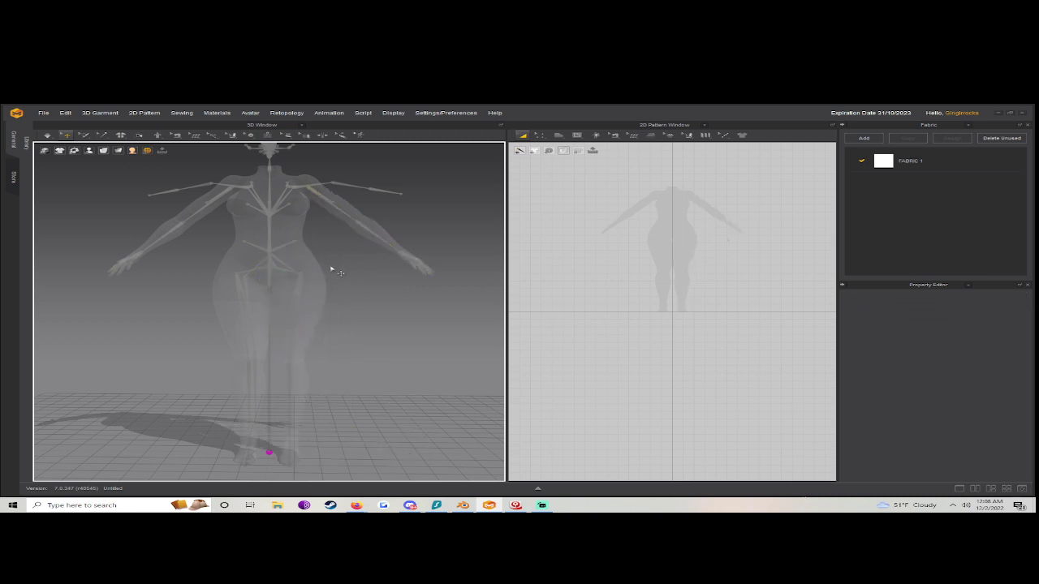